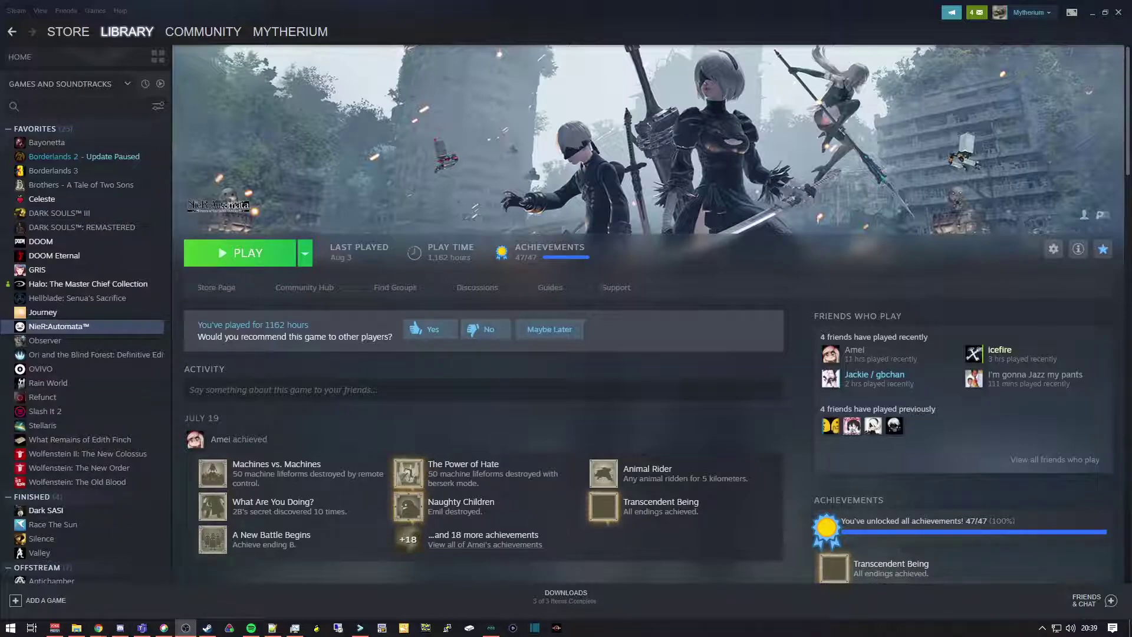
- Switch from Steam to the Chrome window showing the NARoIP GitHub repository
key("alt+Tab")
- Maximize the browser, open the NARoIP releases page and start saving xinput1_3.dll
left_click(1039, 260)
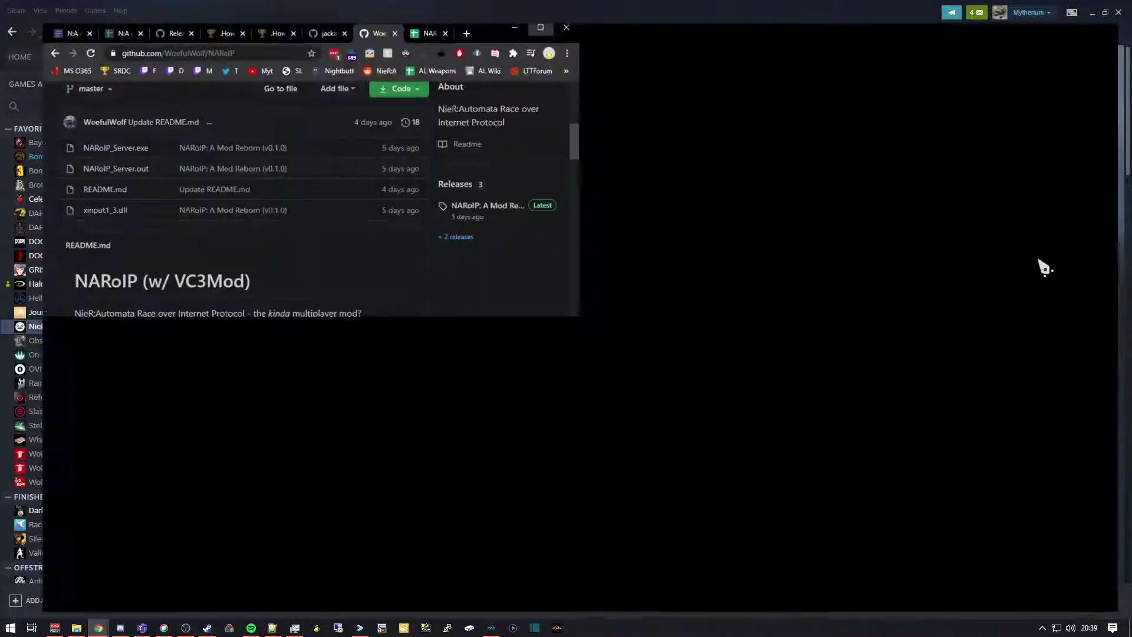
scroll(197, 327, "down", 15)
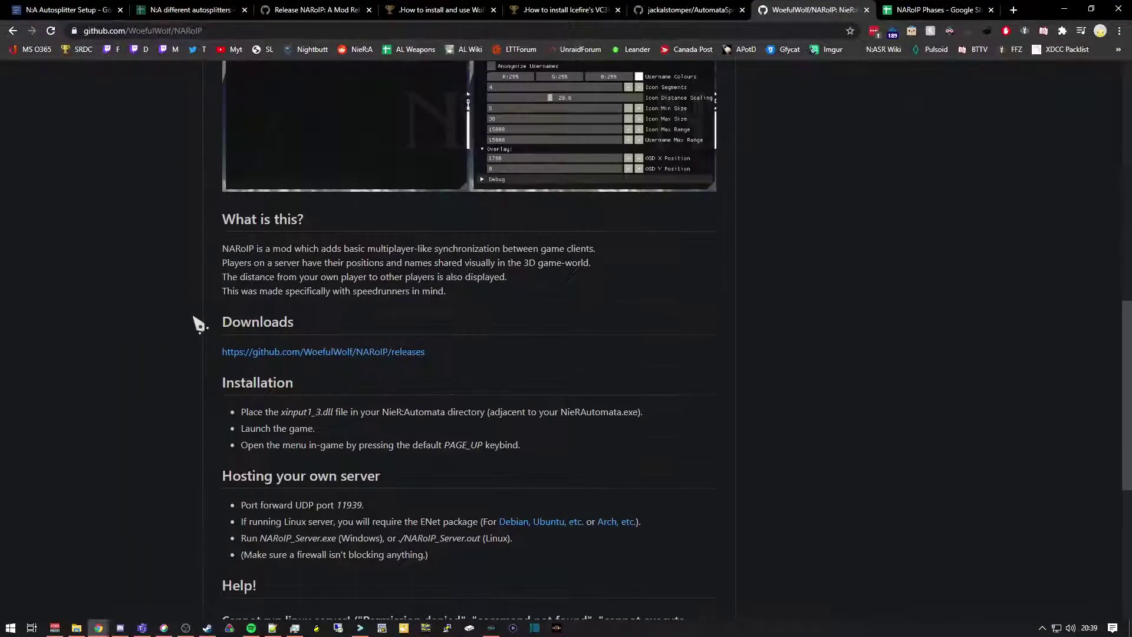
scroll(170, 370, "up", 8)
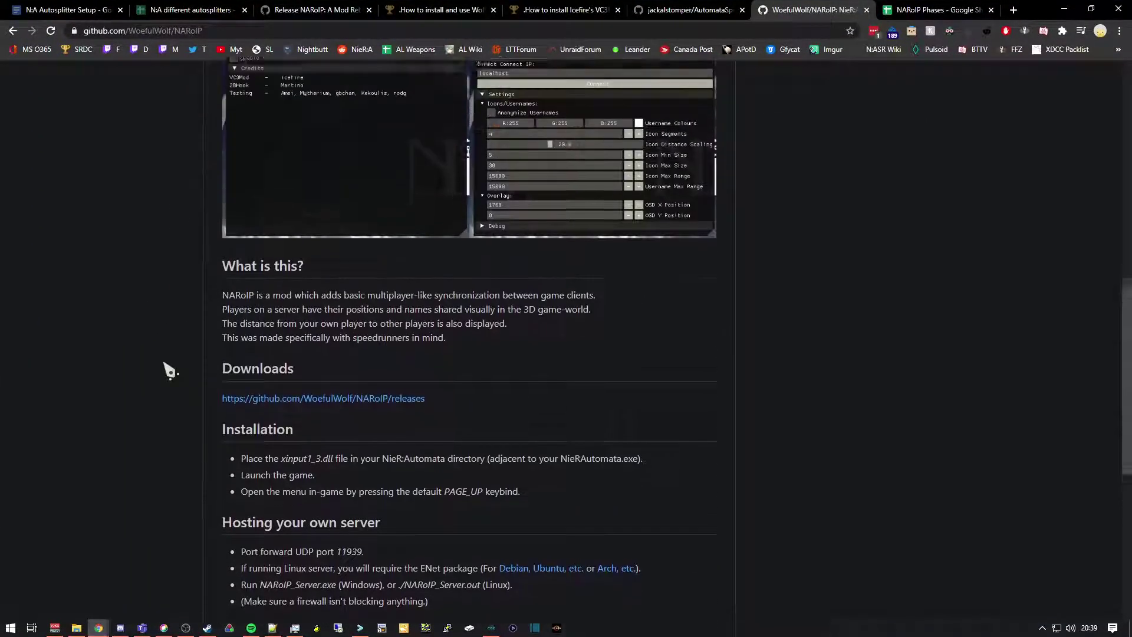
left_click(287, 446)
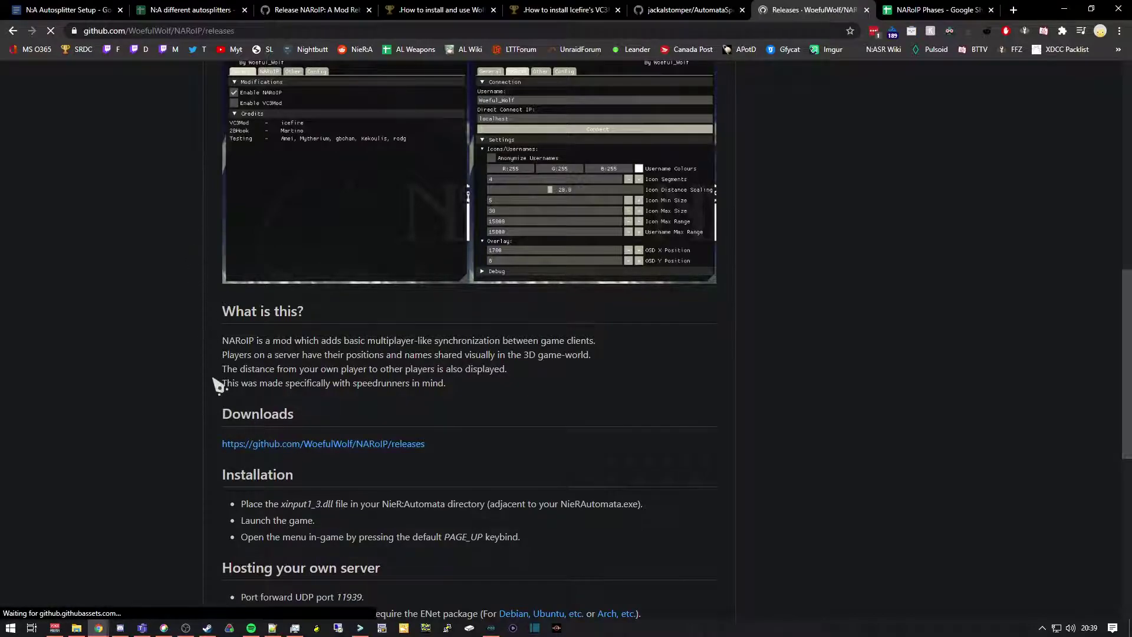
scroll(177, 401, "down", 5)
scroll(177, 401, "down", 1)
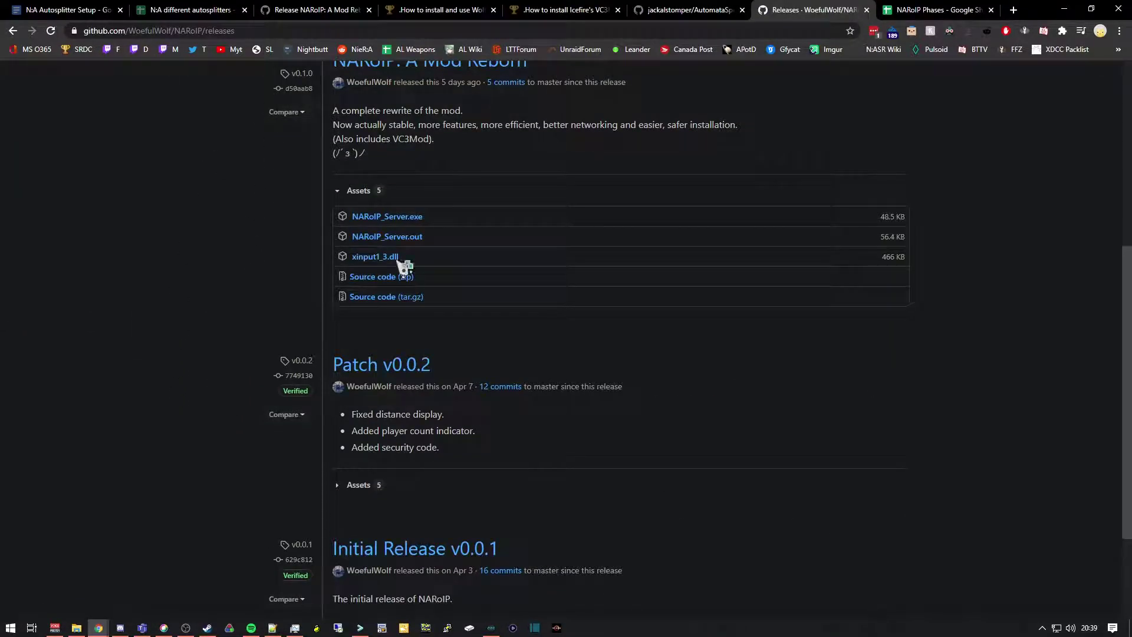
left_click_drag(397, 258, 116, 177)
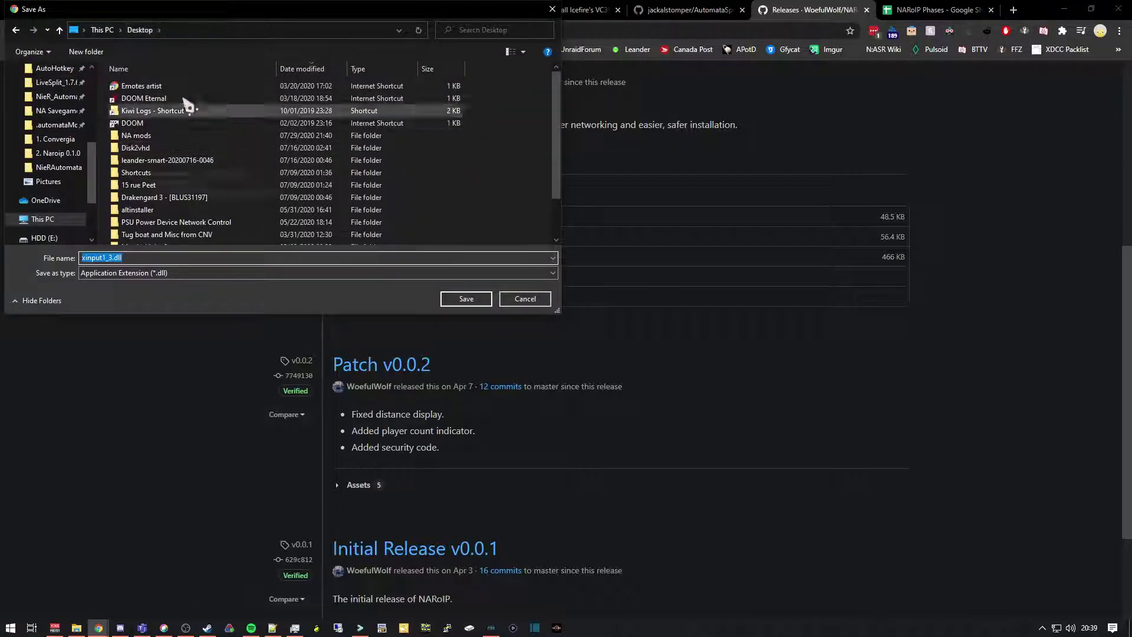
- Save xinput1_3.dll into a new 'stable 2' folder under NA mods > 2. Naroip 0.1.0
double_click(248, 137)
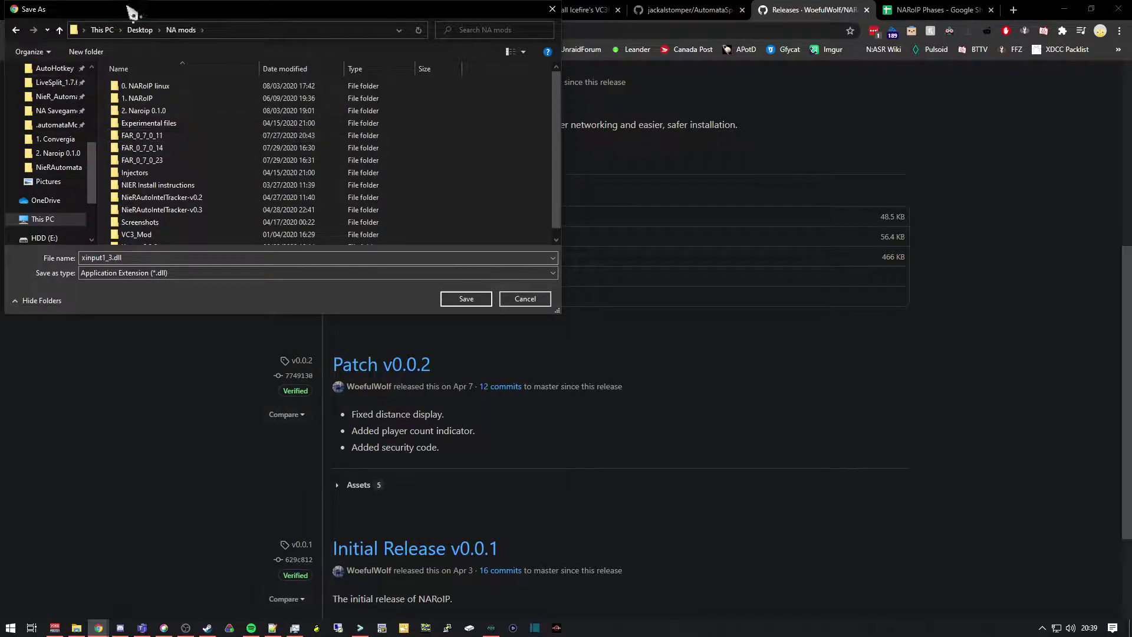
double_click(192, 112)
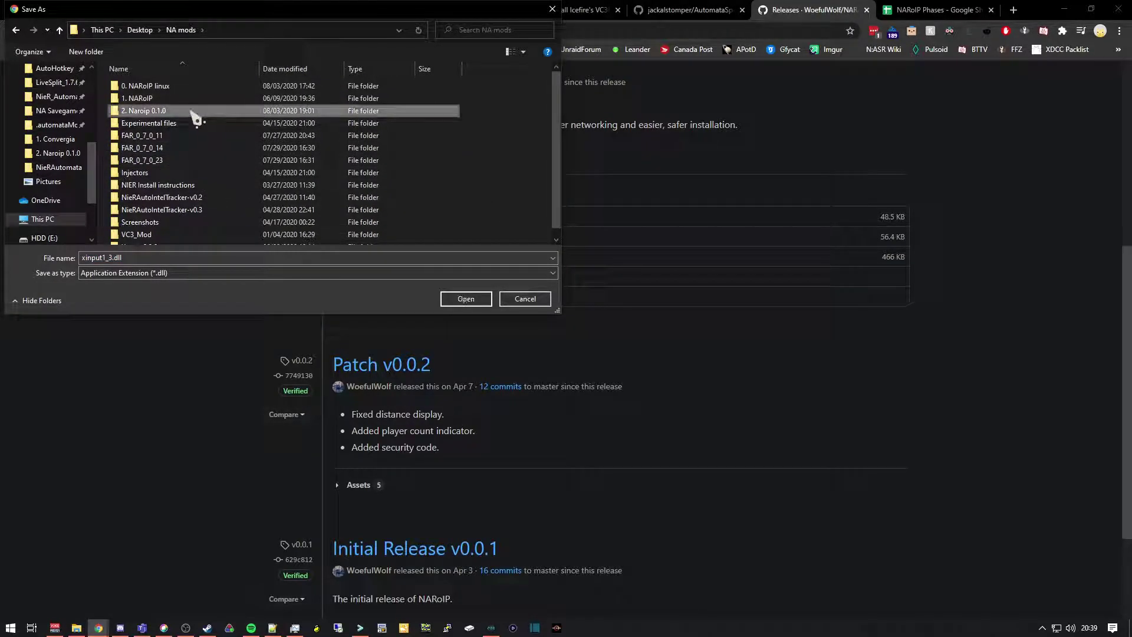
right_click(208, 167)
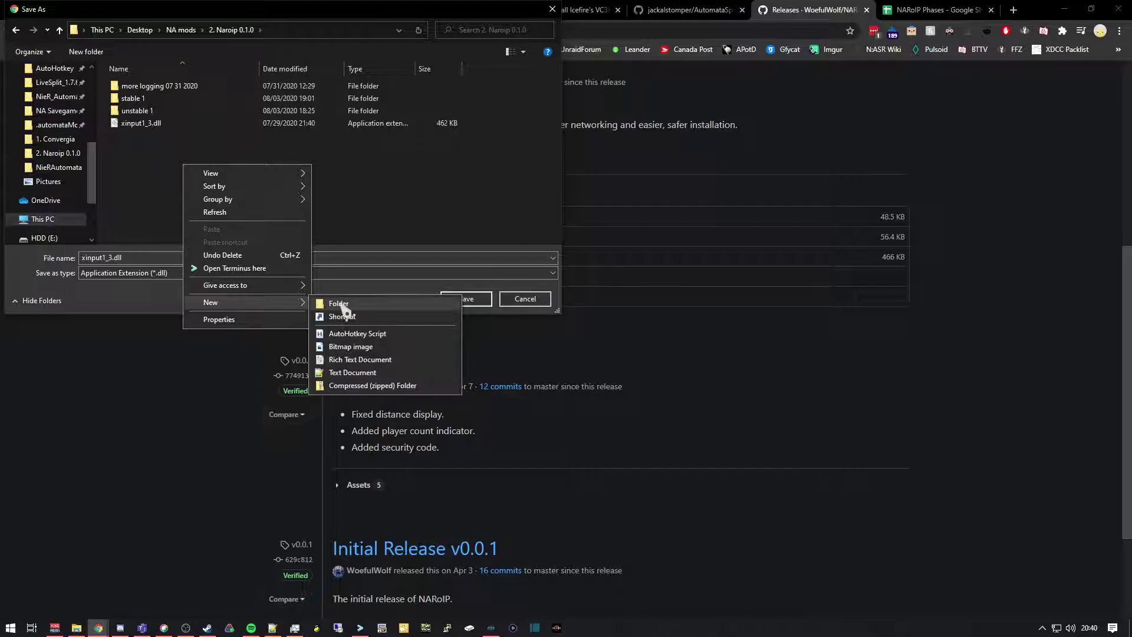
left_click(342, 308)
type("stable 2")
key("Return")
key("Return")
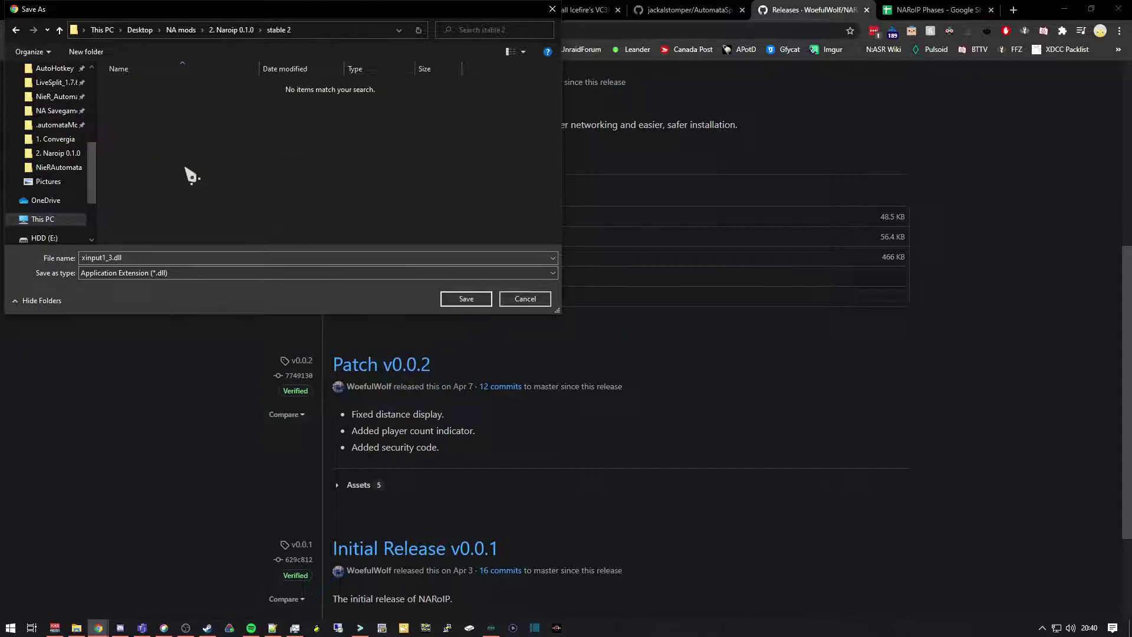
left_click(467, 299)
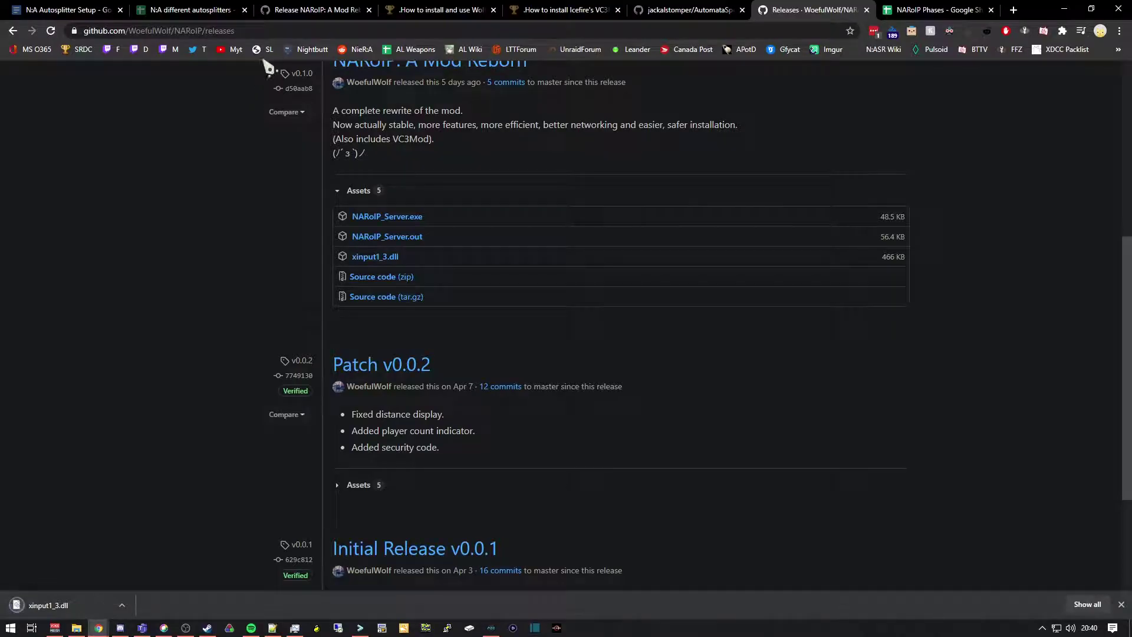
- In File Explorer, browse to Desktop > NA mods > 2. Naroip 0.1.0 > stable 2 and select xinput1_3.dll
left_click(77, 627)
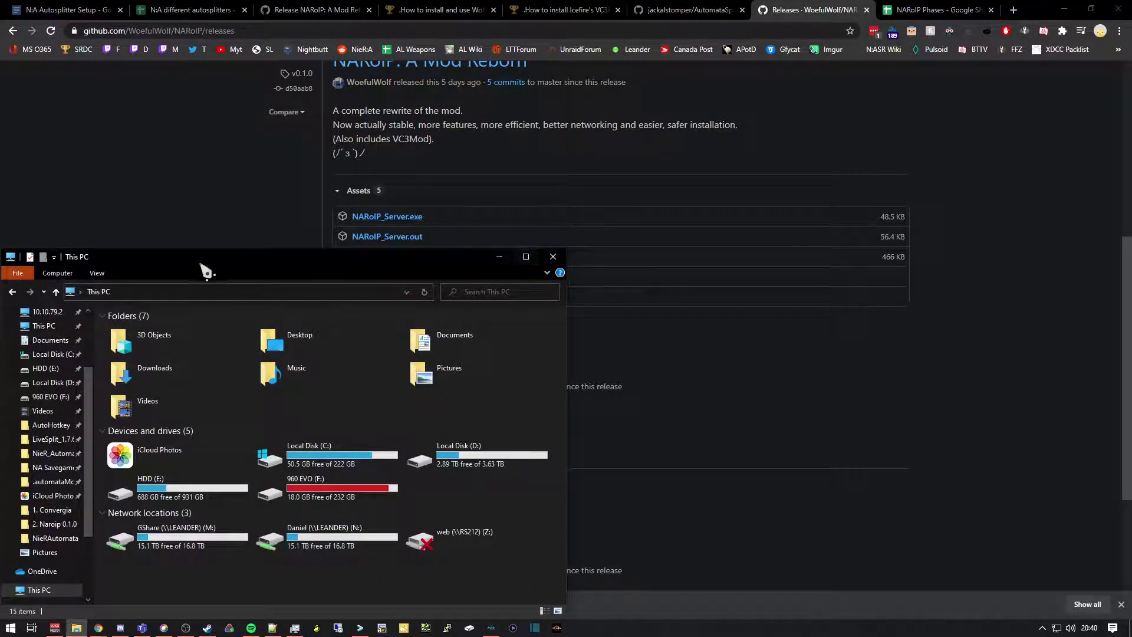
scroll(41, 330, "up", 3)
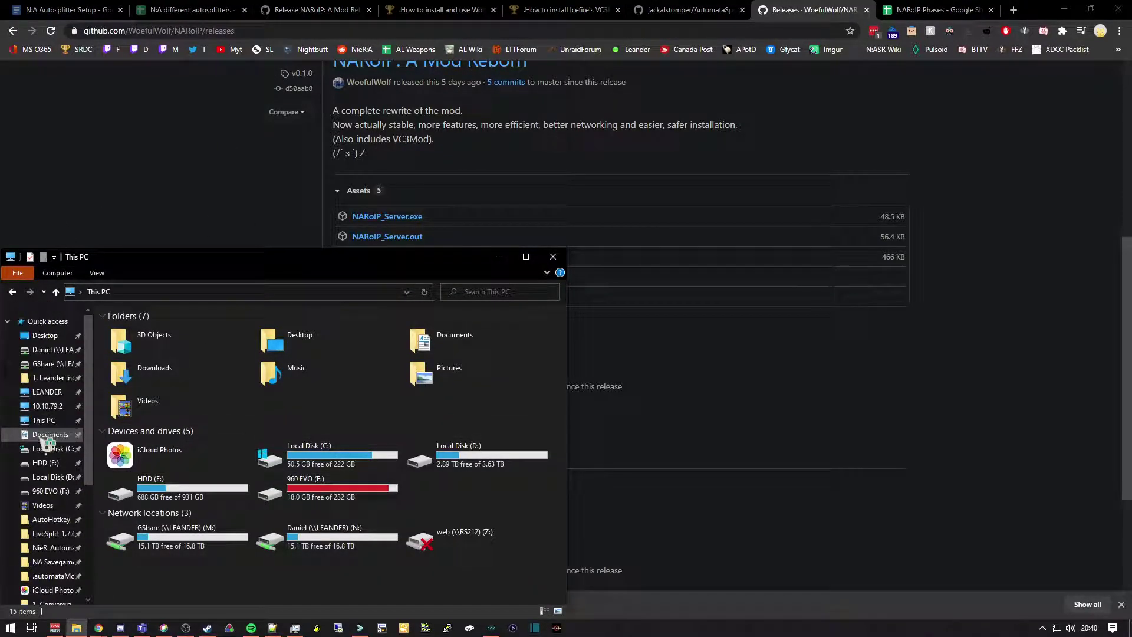
left_click(45, 335)
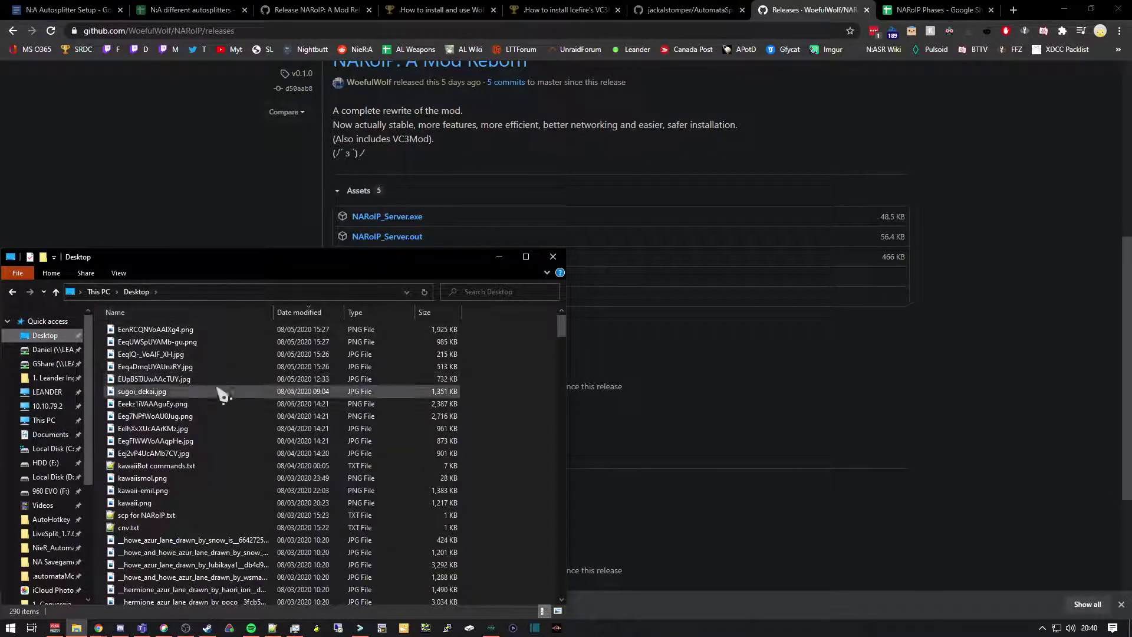
scroll(197, 367, "down", 6)
scroll(164, 374, "up", 6)
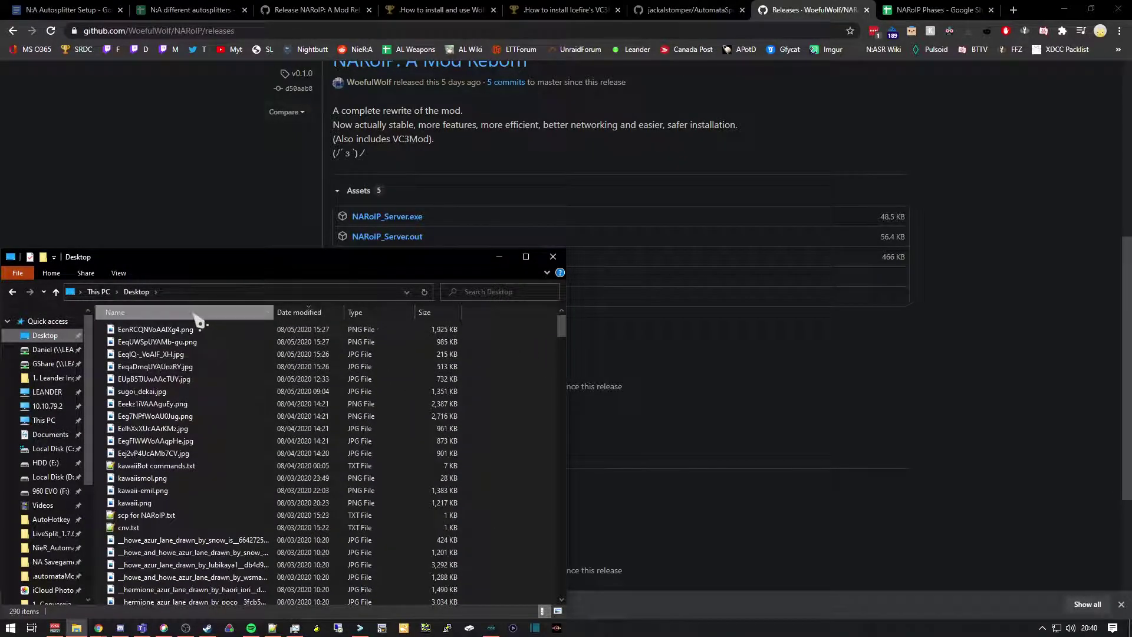
left_click(44, 291)
left_click(56, 307)
left_click(56, 292)
double_click(171, 369)
left_click(177, 336)
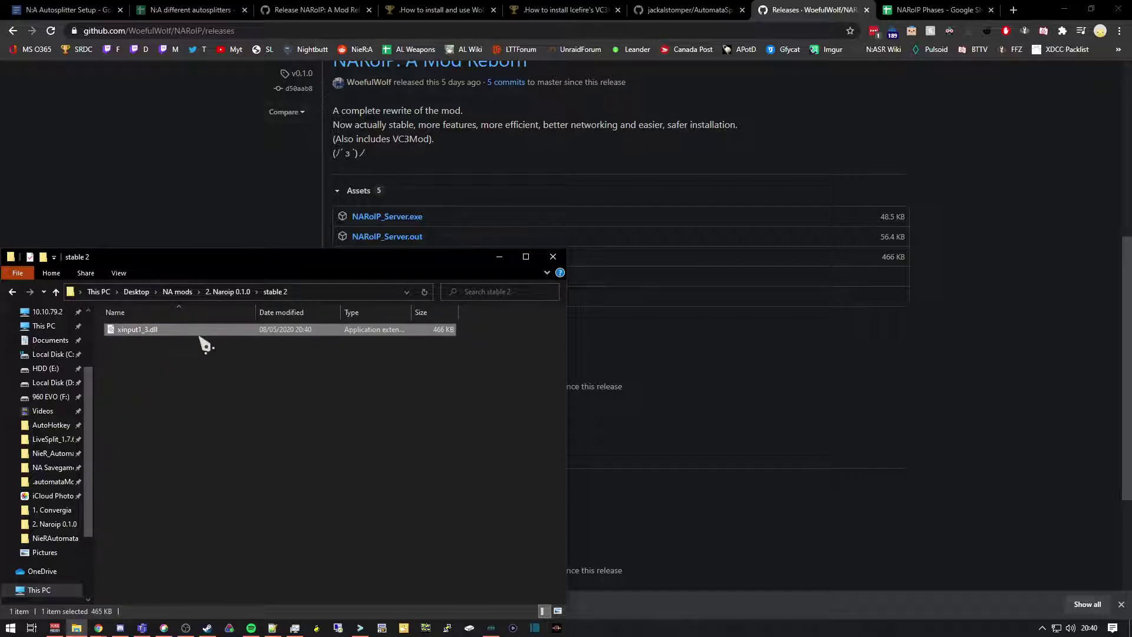
- Copy xinput1_3.dll into F:\SteamLibrary\steamapps\common\NieRAutomata, then return to Steam
left_click_drag(112, 335, 249, 307)
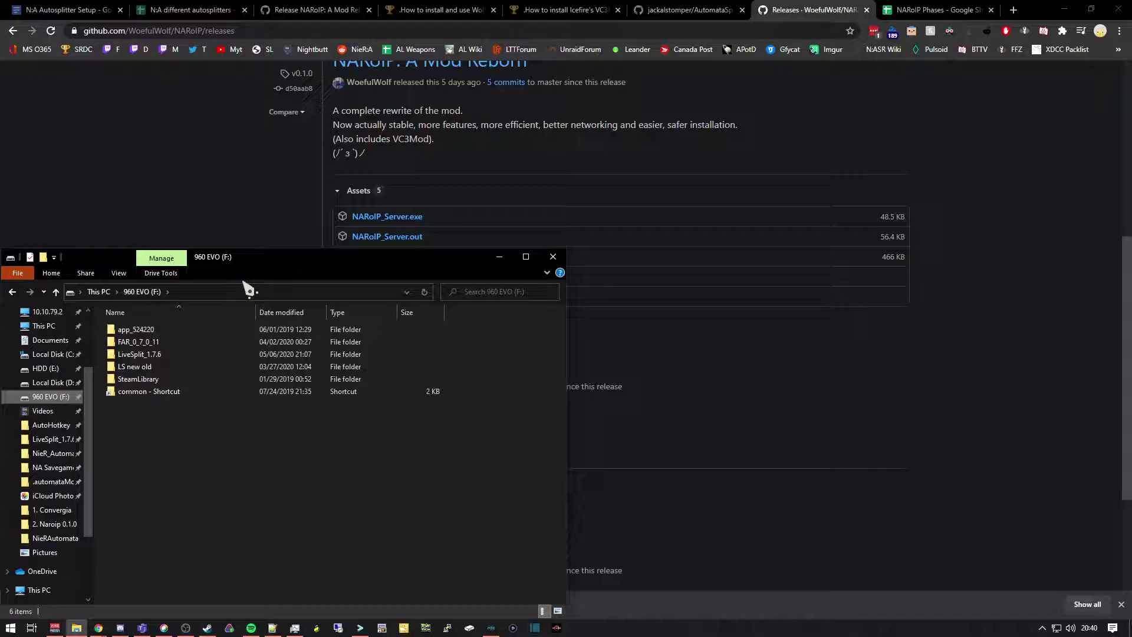
left_click_drag(249, 289, 179, 394)
left_click(169, 385)
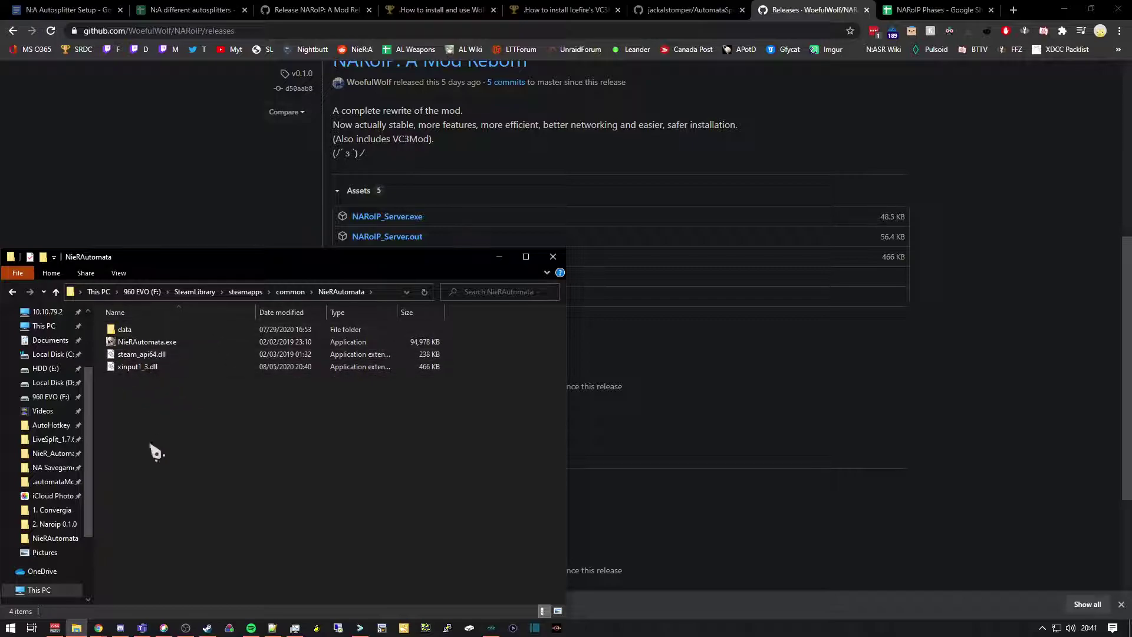
left_click(207, 628)
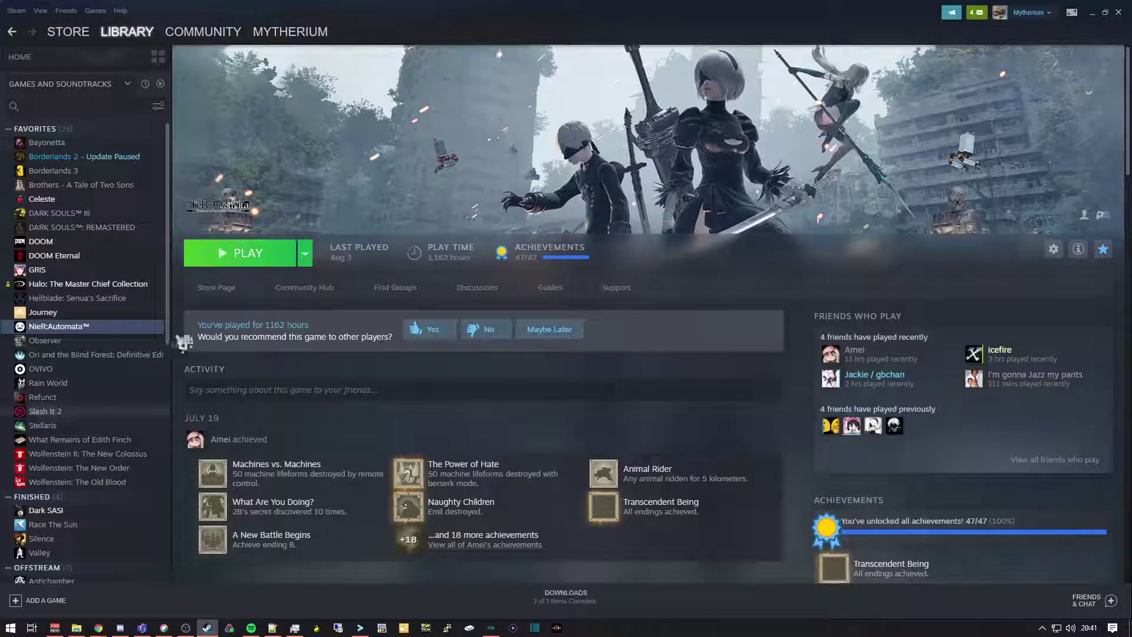
- Launch NieR:Automata from its Steam library page
left_click(242, 267)
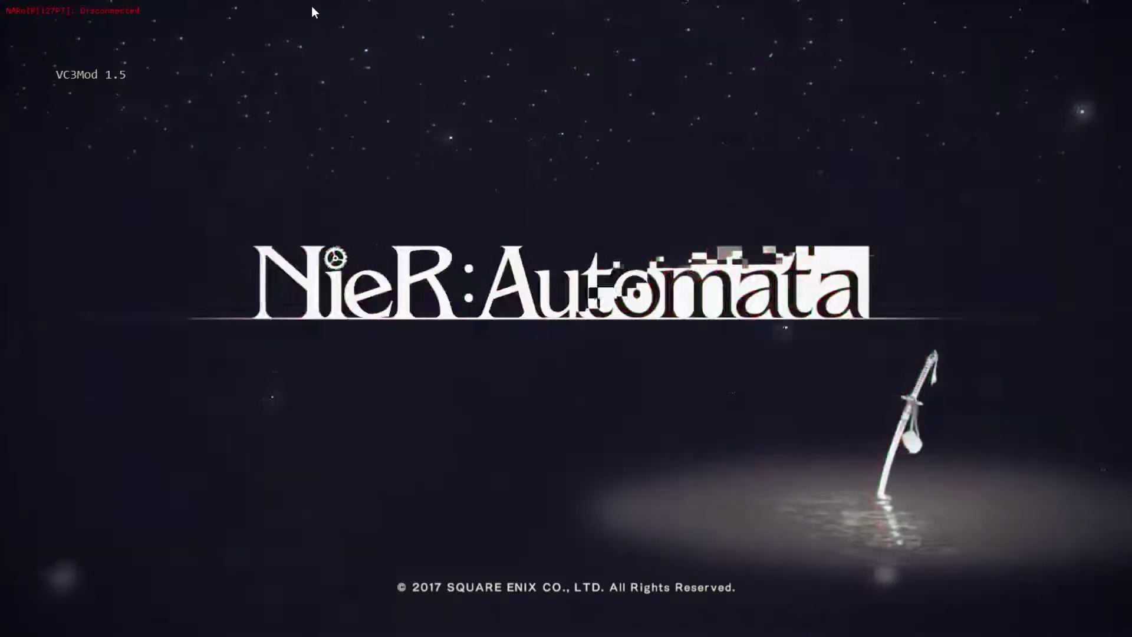
- Continue from the title screen, confirm loading the save, and pause once in-game
key("Return")
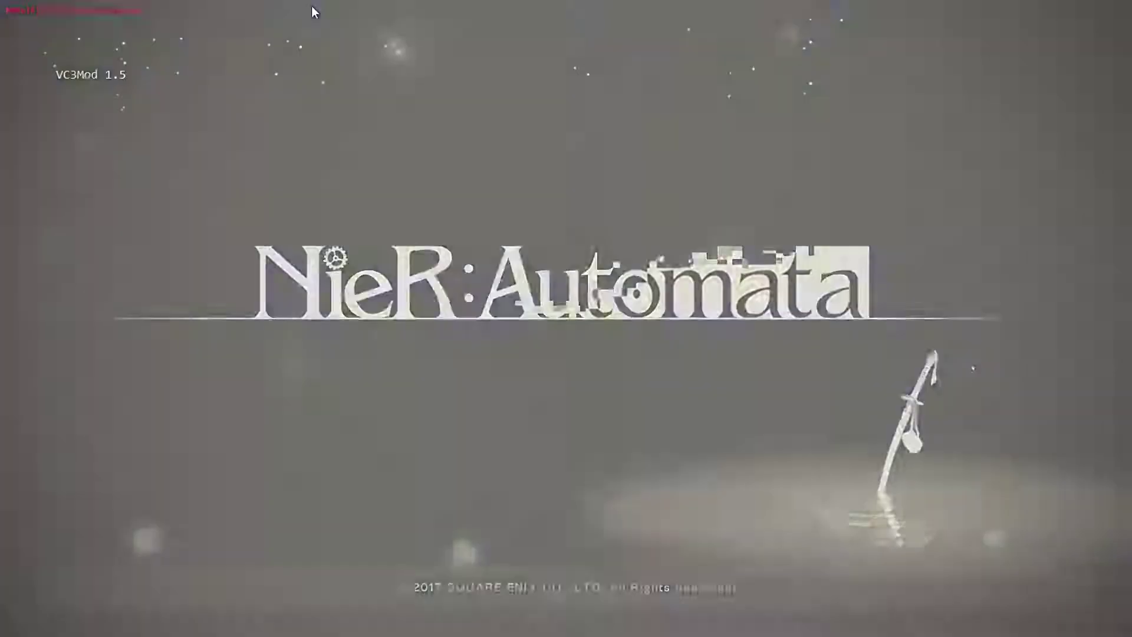
key("Return")
key("Return")
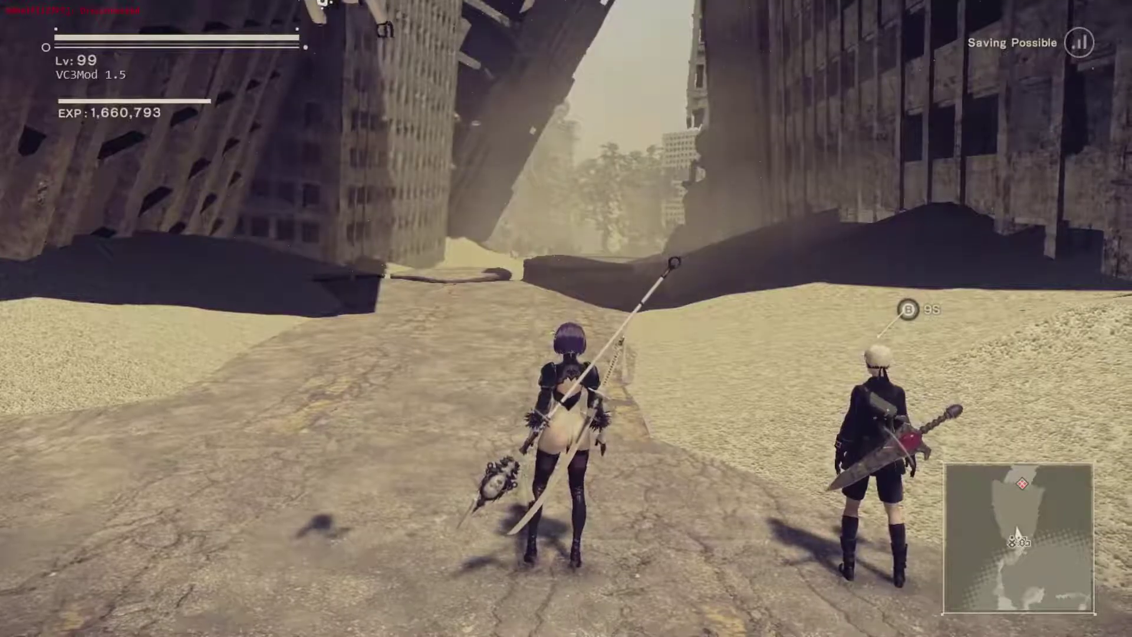
key("Escape")
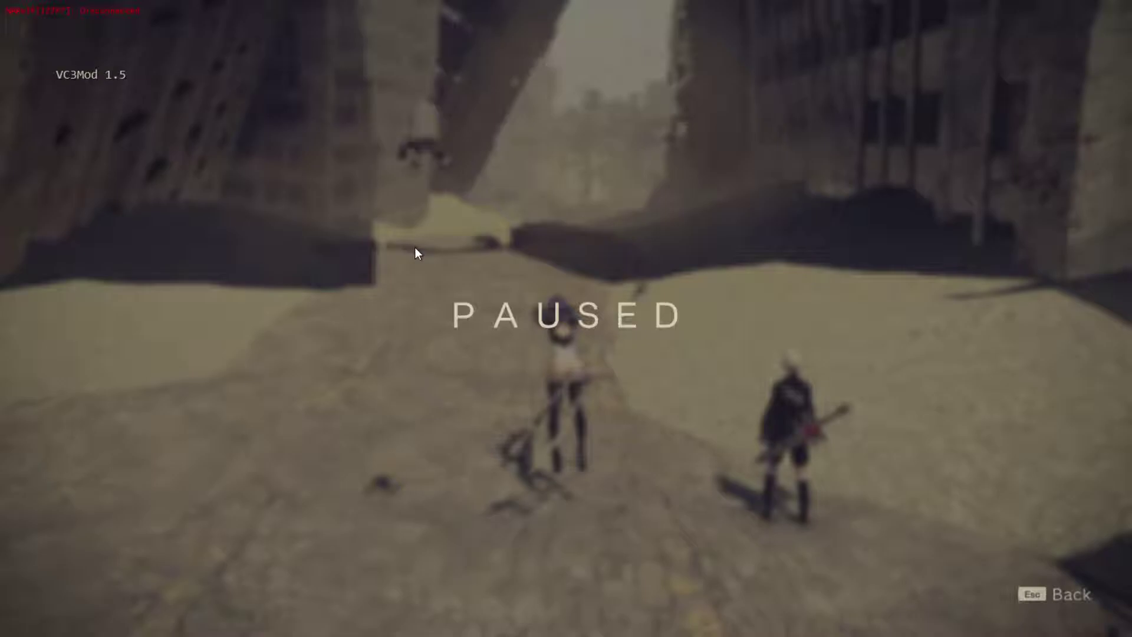
- Open the NARoIP overlay, reposition it, and expand its Modifications and Credits sections
key("Insert")
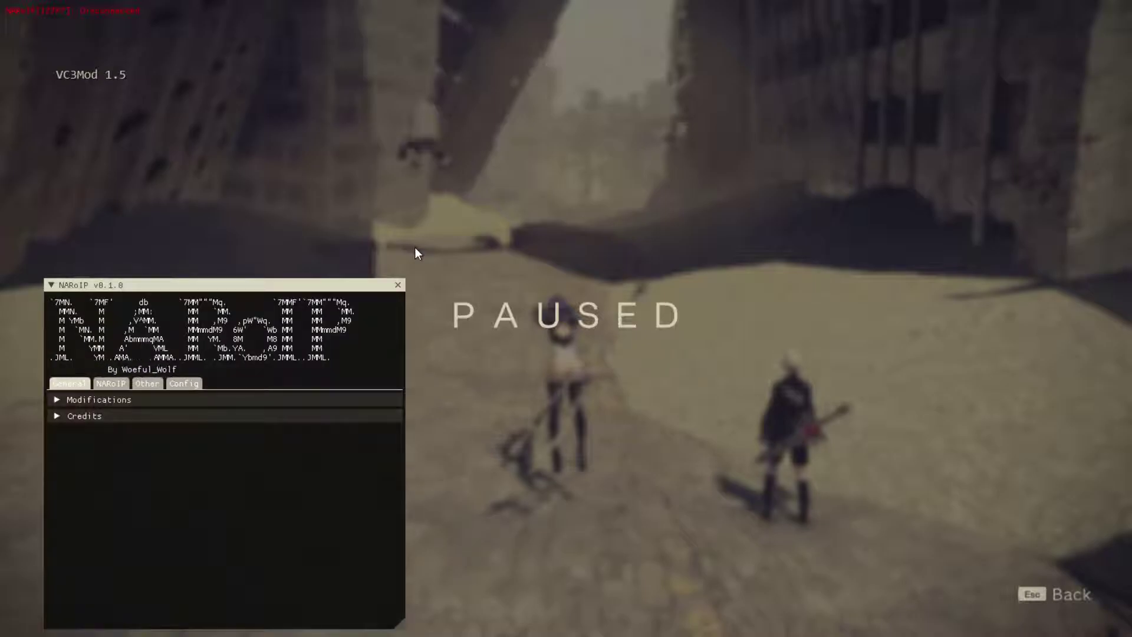
left_click_drag(341, 287, 382, 226)
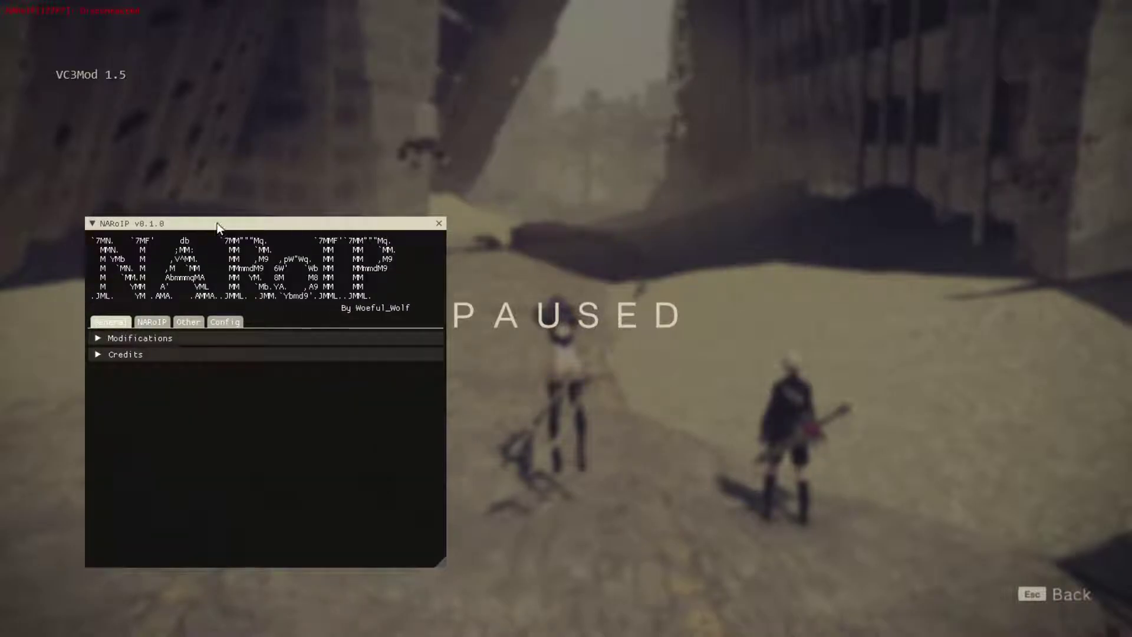
left_click_drag(224, 224, 259, 217)
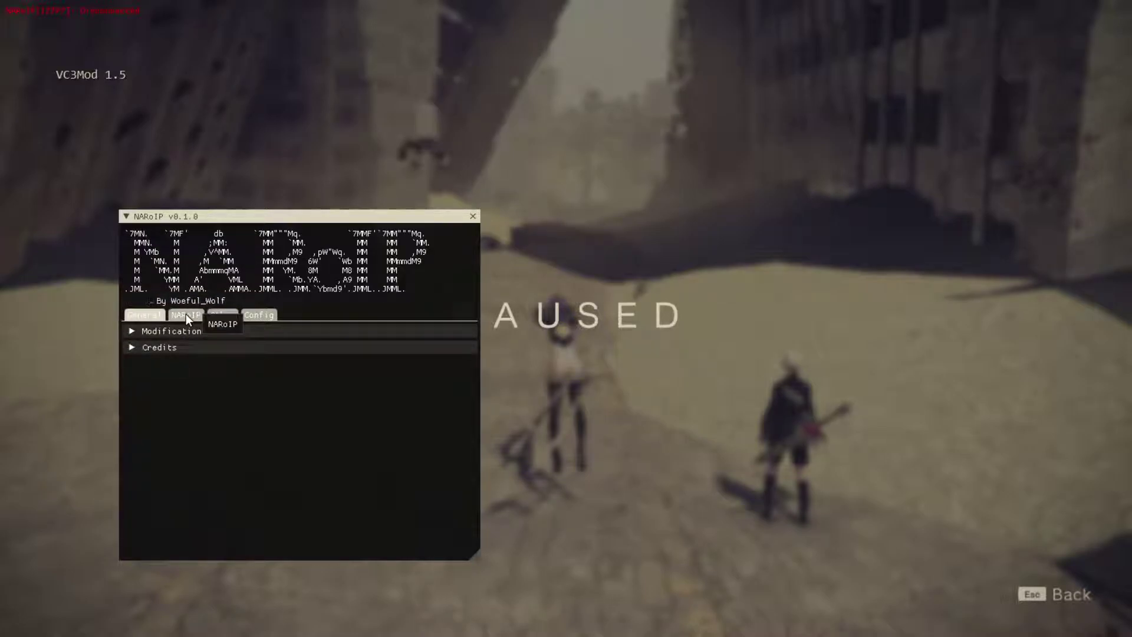
left_click(134, 331)
left_click(132, 380)
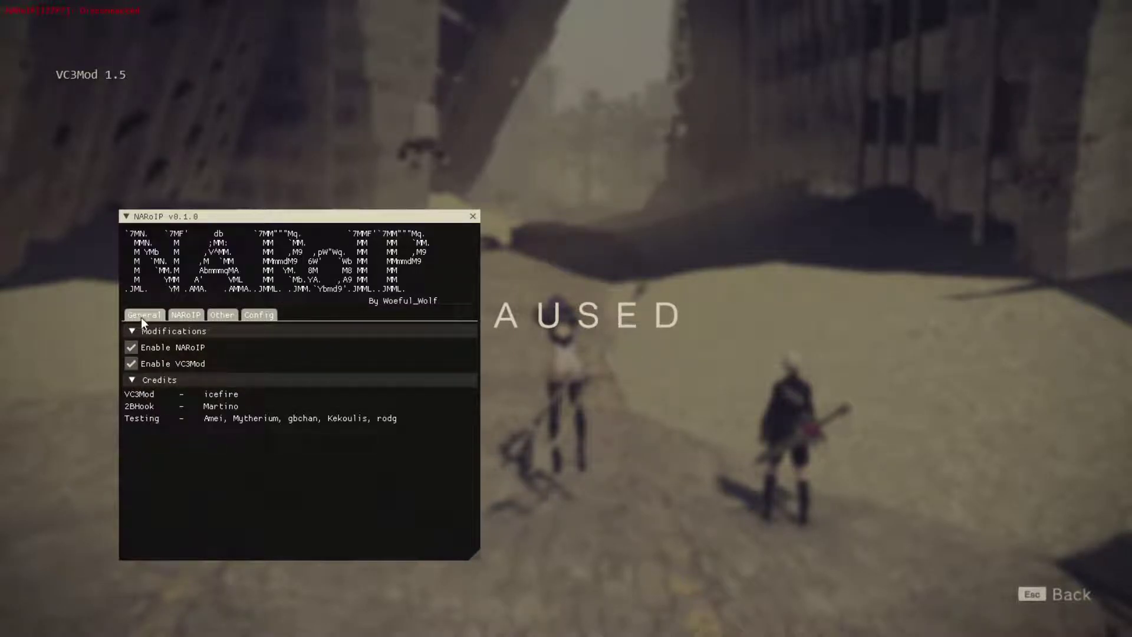
- Enable both NARoIP and VC3Mod, then open the NARoIP connection page and expand Debug
left_click(135, 347)
left_click(130, 364)
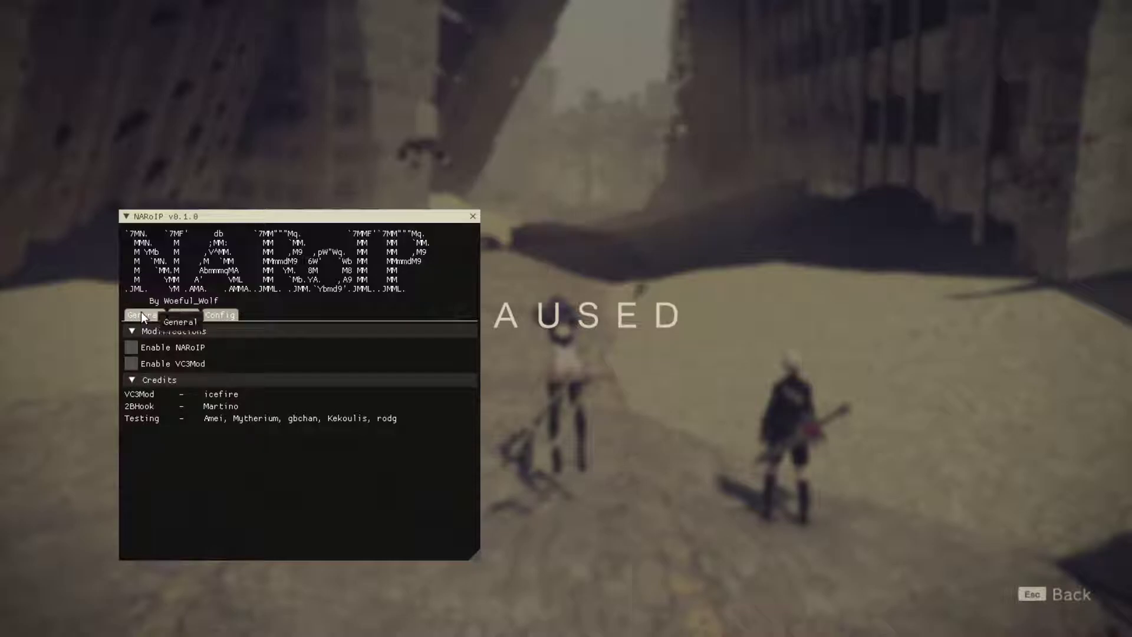
key("Insert")
key("Insert")
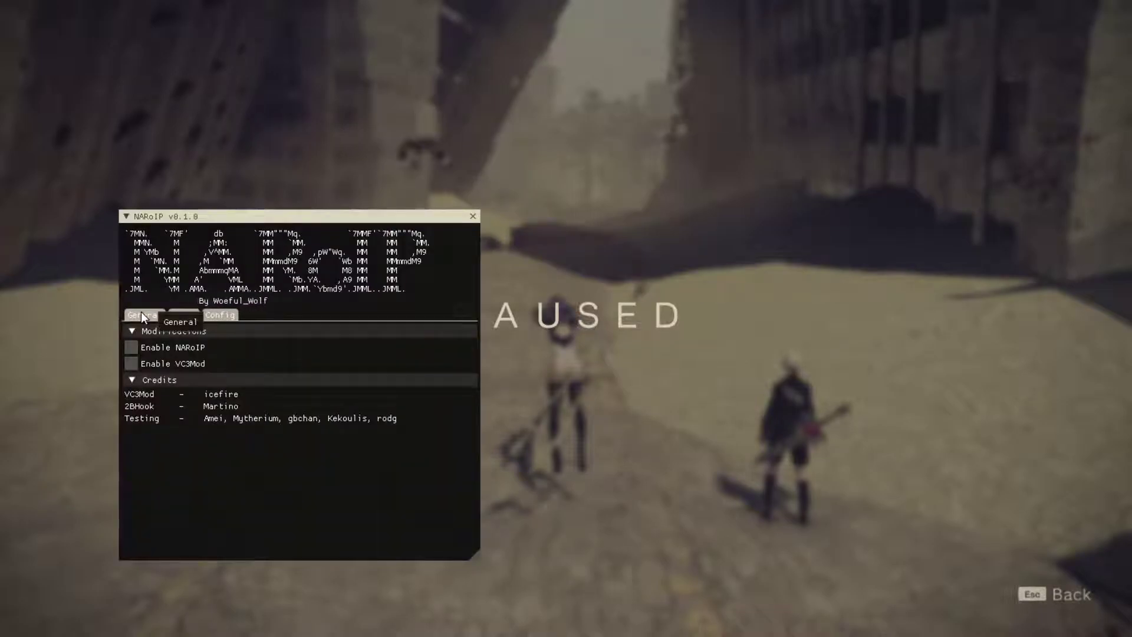
left_click(135, 348)
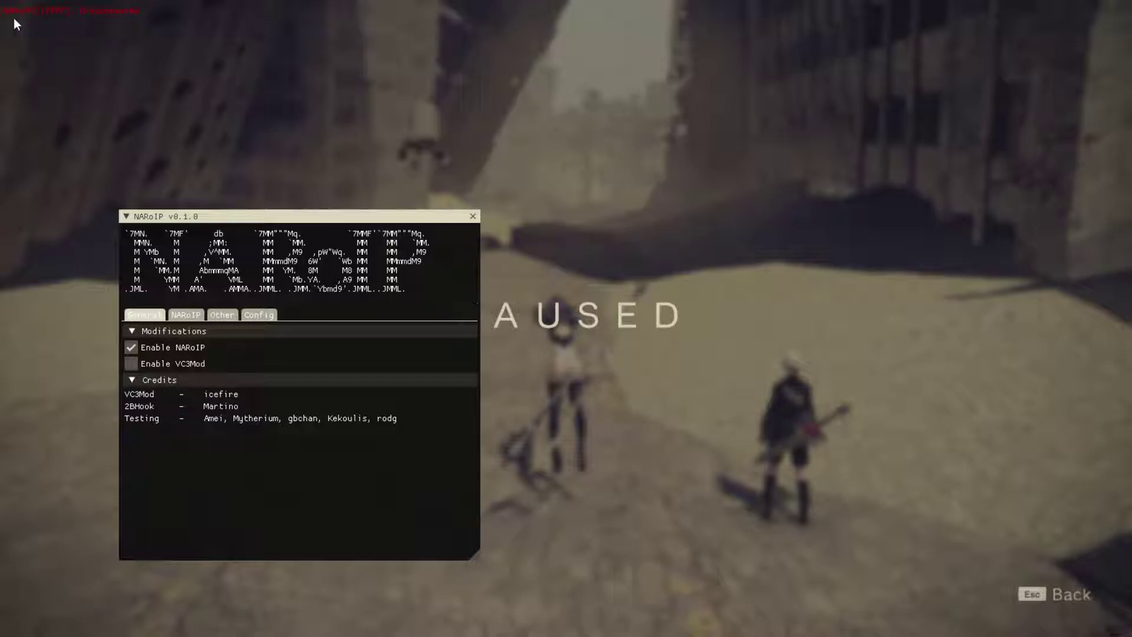
left_click(134, 350)
left_click(133, 363)
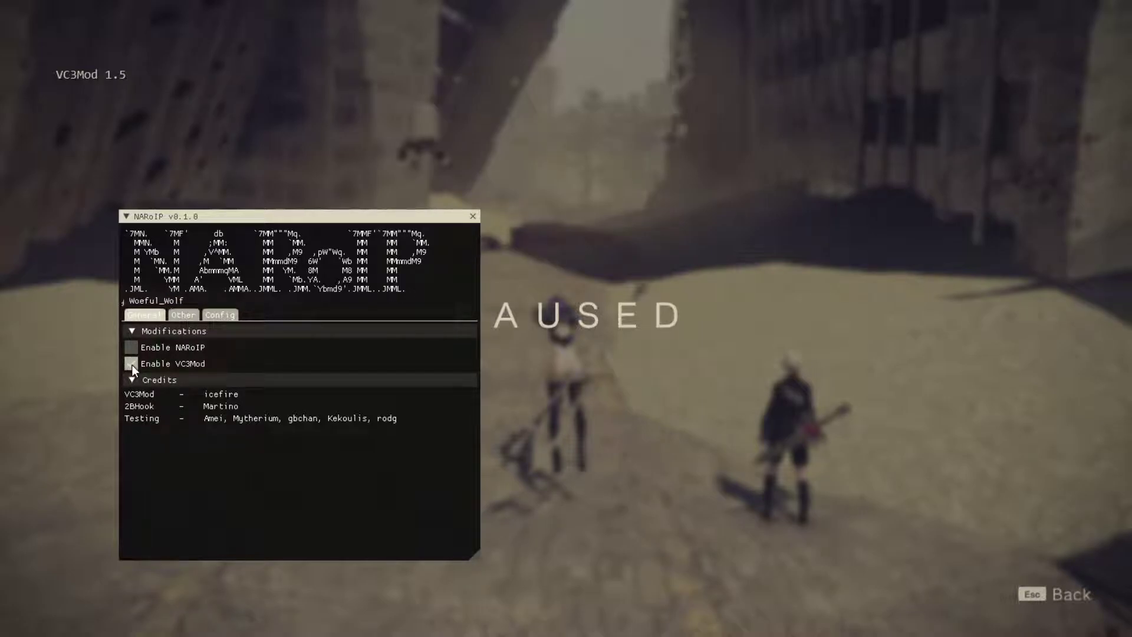
left_click(137, 348)
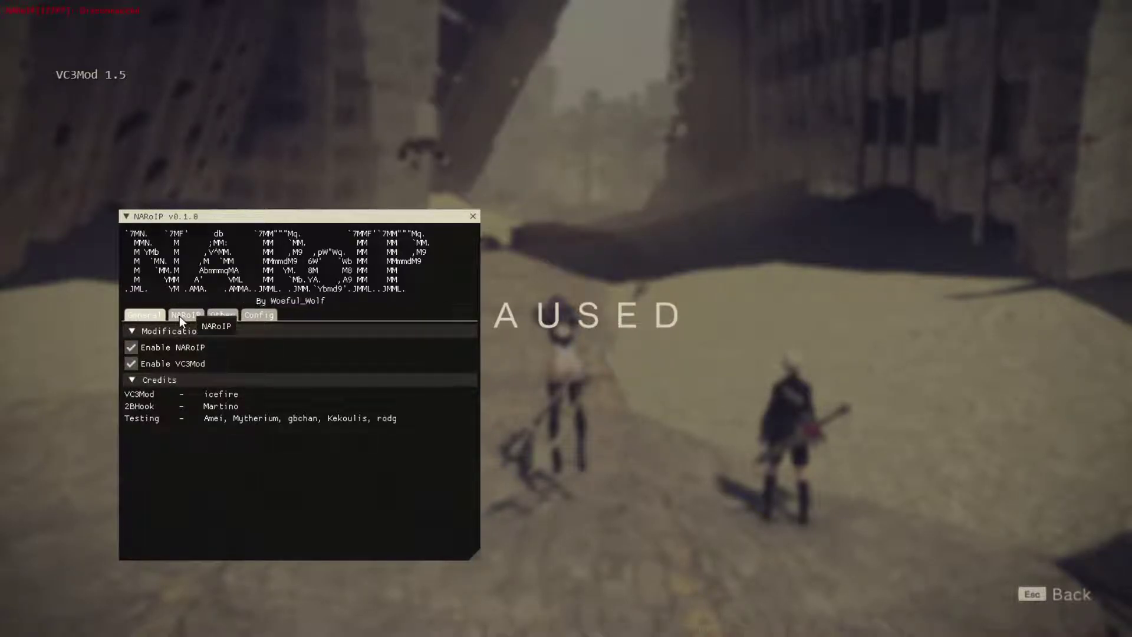
left_click(180, 316)
left_click(130, 363)
- Expand Settings and Connection, enter a username, and set Direct Connect IP to race.nierspeedrun.com
left_click(129, 351)
left_click(129, 330)
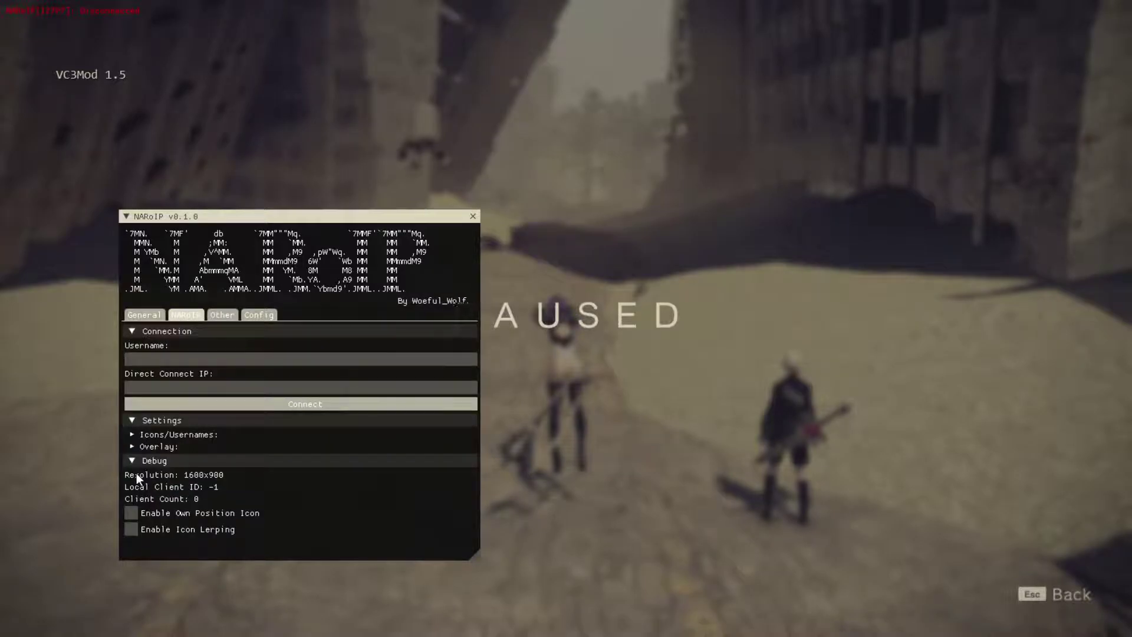
left_click(143, 359)
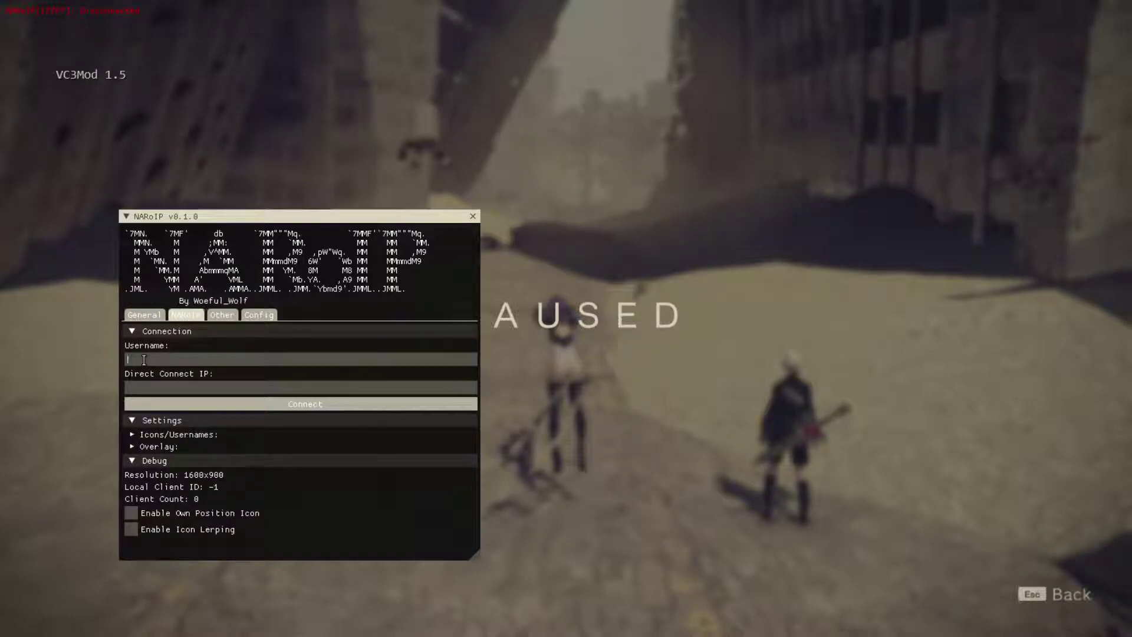
type("Mythl")
left_click(159, 387)
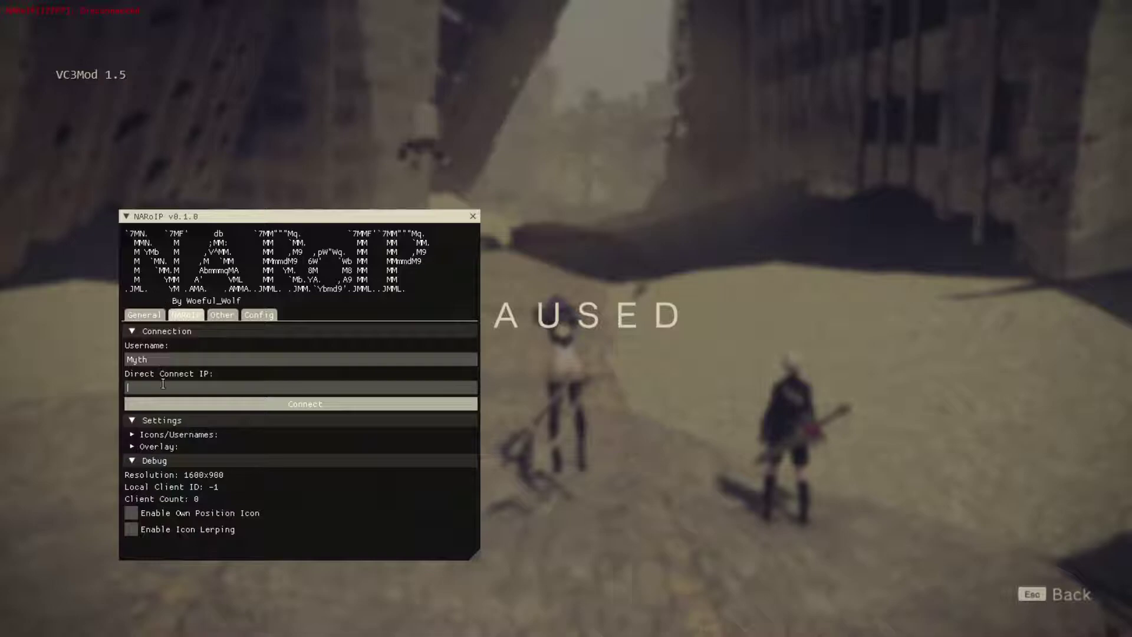
type("race.nierspeed")
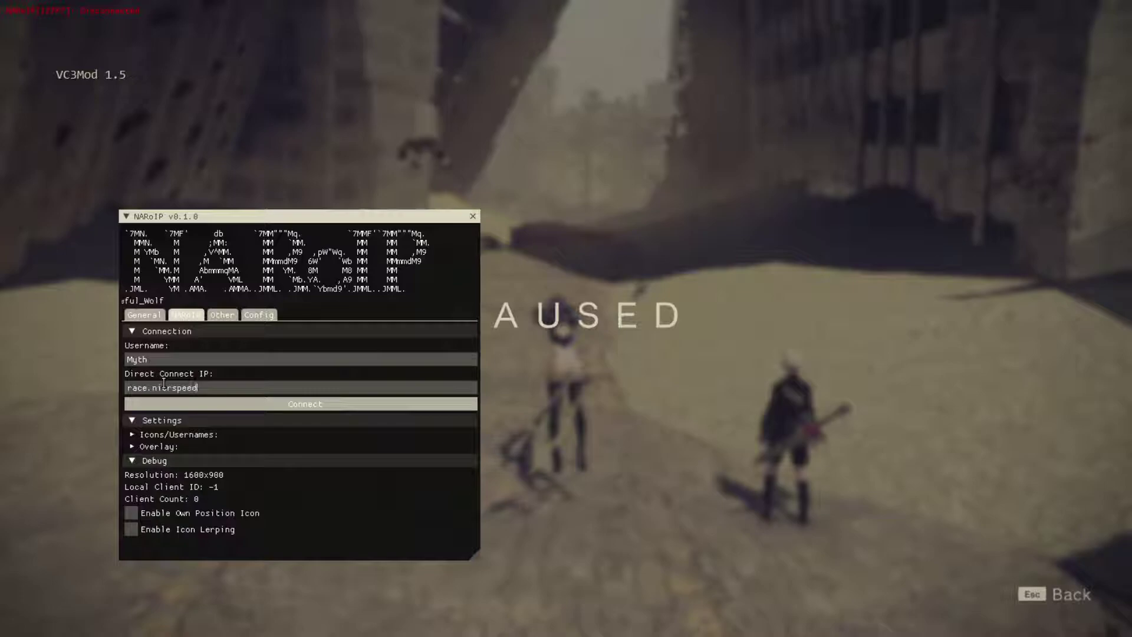
type("run.com")
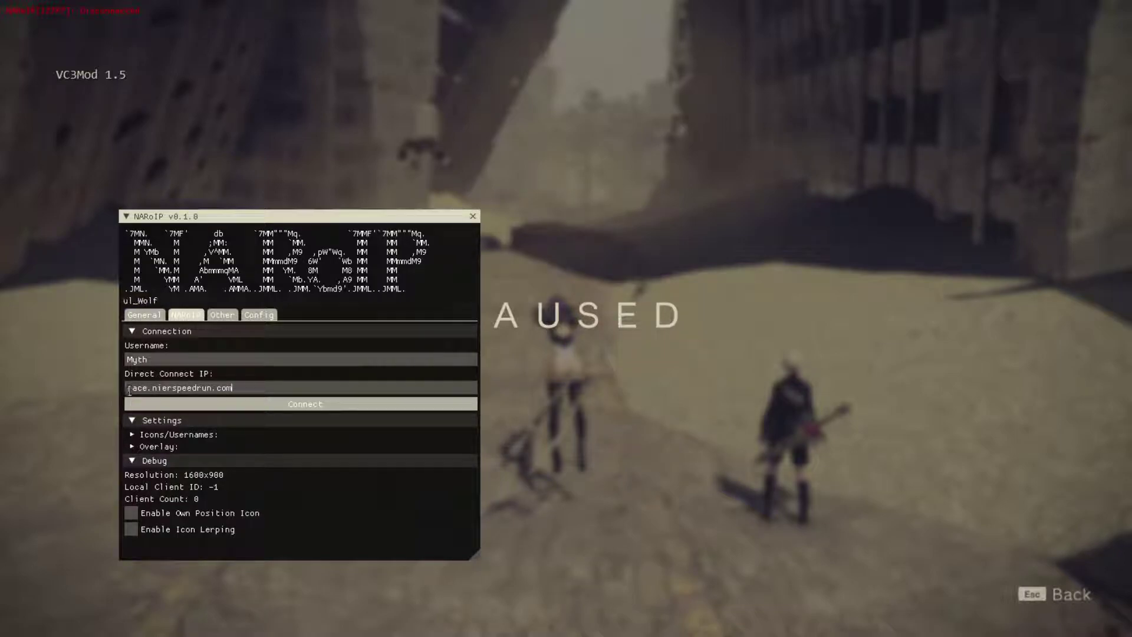
- Connect to race.nierspeedrun.com so the client count shows 1
left_click(296, 404)
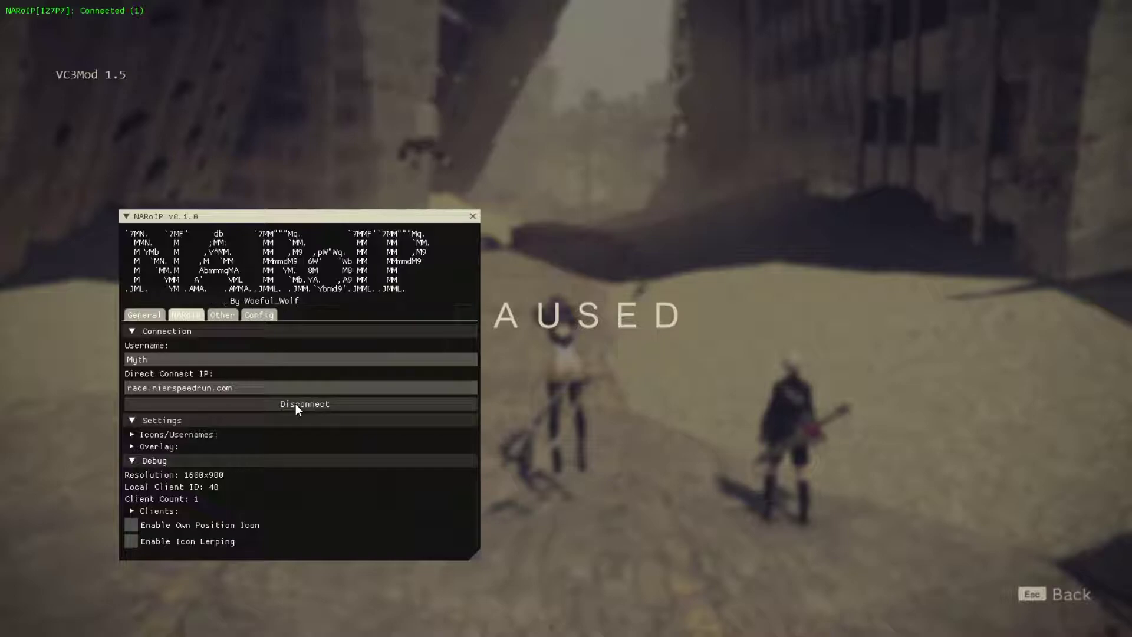